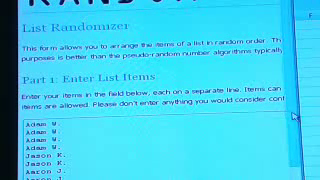
scroll(290, 125, down, 1)
scroll(236, 122, down, 2)
scroll(236, 122, down, 2)
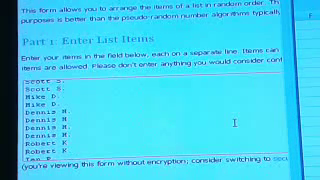
scroll(236, 122, down, 2)
scroll(236, 122, down, 2)
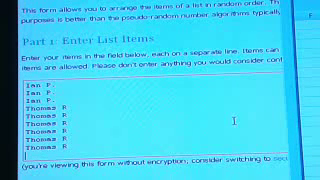
scroll(234, 121, up, 2)
scroll(234, 121, up, 2)
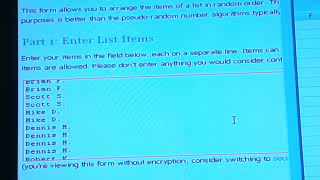
scroll(234, 121, up, 2)
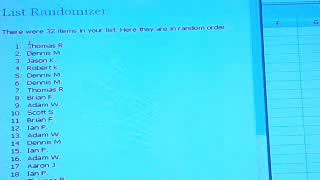
Select the 32 shuffled participant names in the Random.org list to copy them.
mouse_move(27, 45)
mouse_down()
mouse_move(66, 97)
mouse_move(70, 179)
mouse_move(70, 138)
mouse_move(66, 146)
mouse_up()
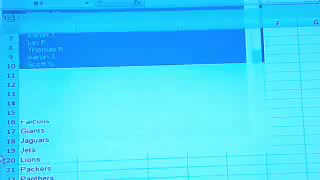
Paste the shuffled participant names into column B from B3, beside the NFL teams.
key(ctrl+shift+Down)
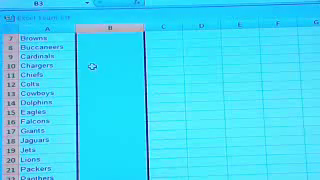
scroll(92, 67, up, 1)
scroll(93, 64, up, 1)
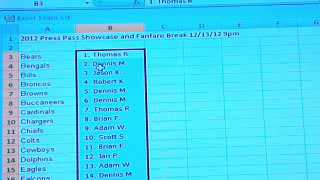
scroll(137, 94, down, 1)
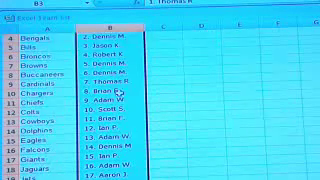
scroll(120, 90, up, 1)
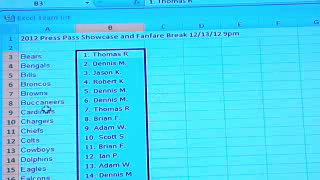
scroll(60, 112, down, 1)
scroll(60, 112, down, 1)
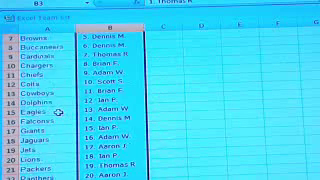
scroll(60, 112, down, 1)
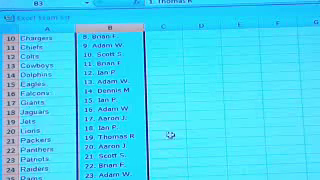
scroll(148, 135, down, 1)
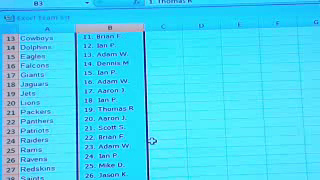
scroll(161, 155, down, 1)
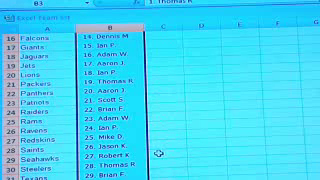
scroll(159, 153, up, 1)
scroll(159, 153, up, 1)
scroll(159, 153, up, 1)
scroll(159, 153, up, 1)
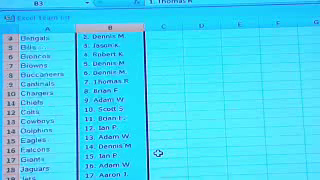
scroll(158, 153, up, 1)
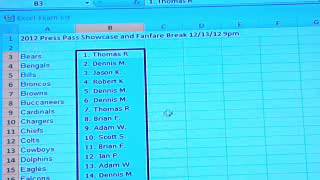